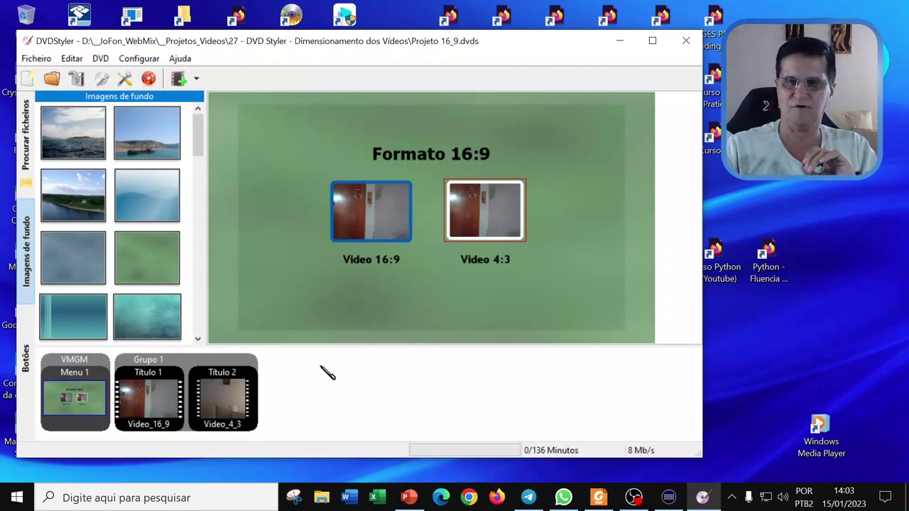
Delete both titles, Video_4_3 and Video_16_9, from the DVD project and confirm the removal
{"action": "right_click", "coordinate": [226, 403]}
{"action": "left_click", "coordinate": [242, 367]}
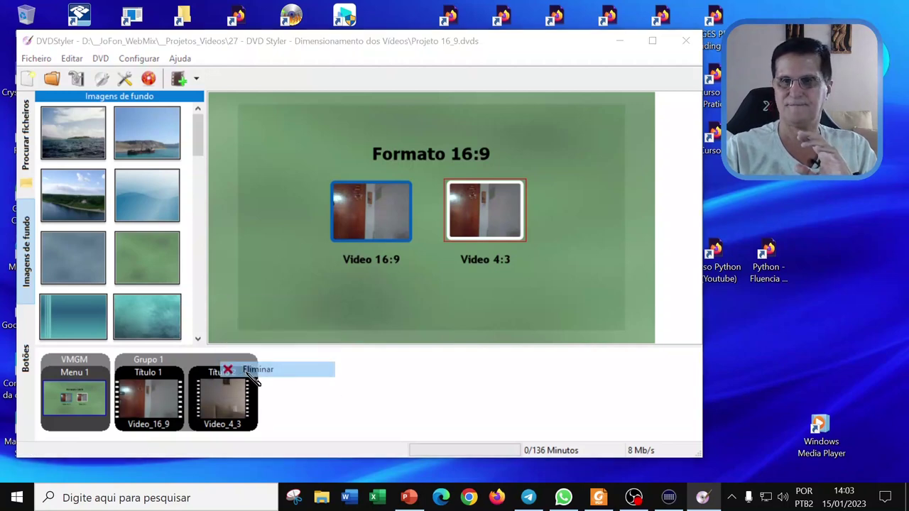
{"action": "left_click", "coordinate": [331, 278]}
{"action": "right_click", "coordinate": [161, 395]}
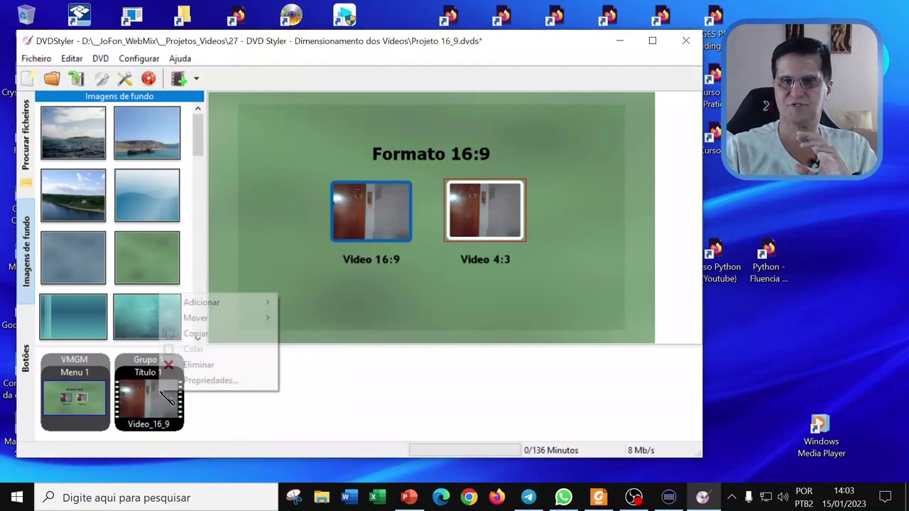
{"action": "left_click", "coordinate": [194, 368]}
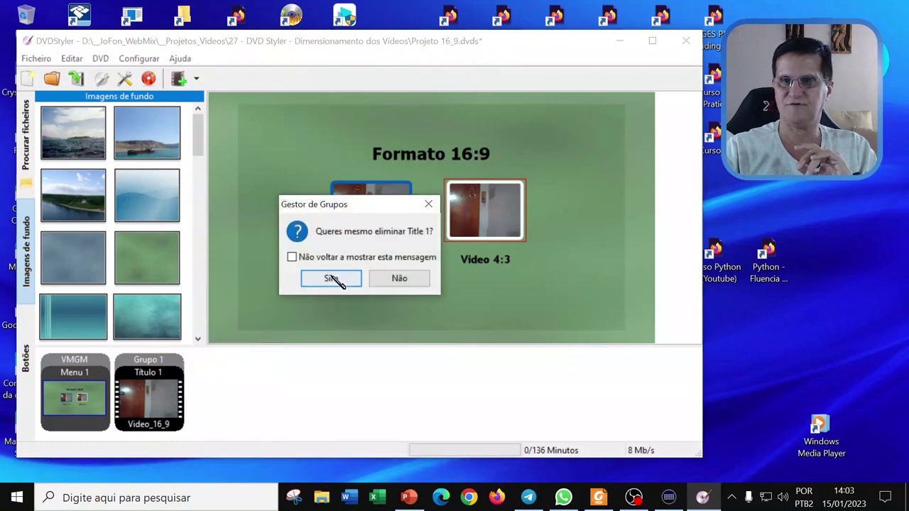
{"action": "left_click", "coordinate": [331, 278]}
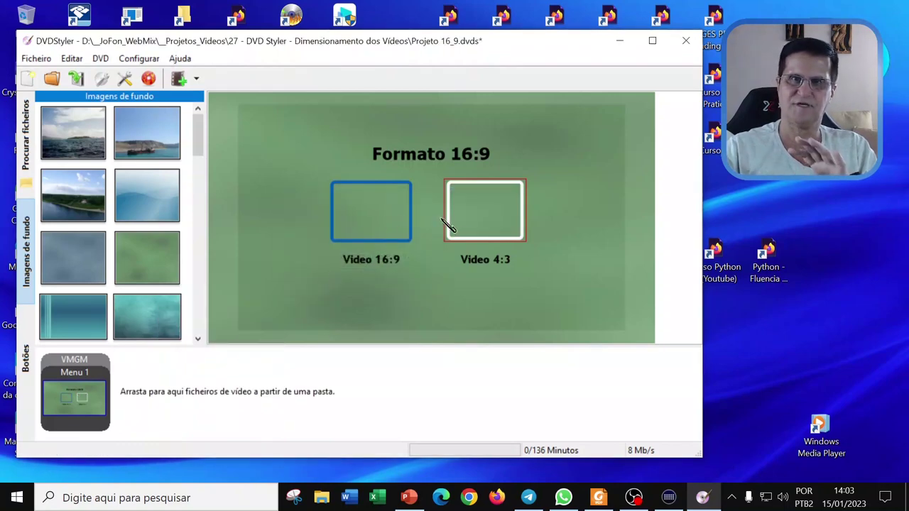
Select the blue-framed menu button for the 16:9 video and add the file Video_16_9.mkv to the DVD
{"action": "left_click", "coordinate": [389, 224]}
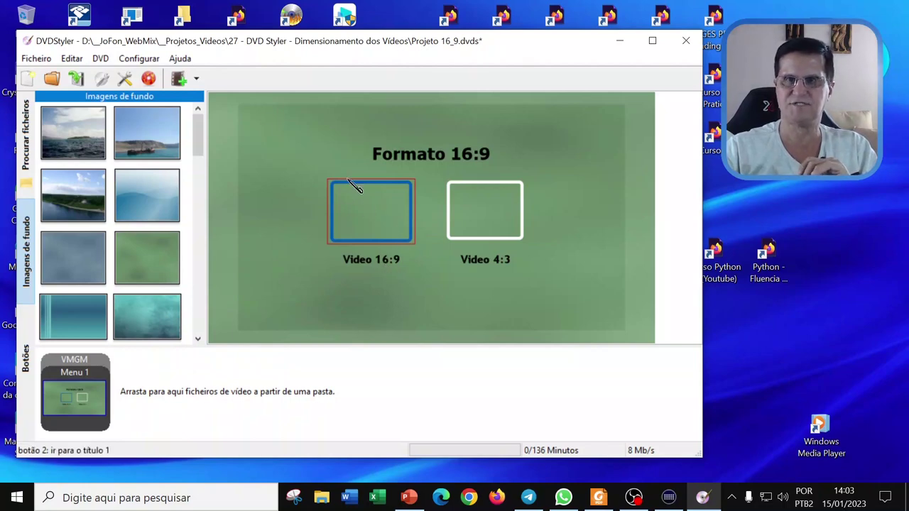
{"action": "left_click", "coordinate": [102, 59]}
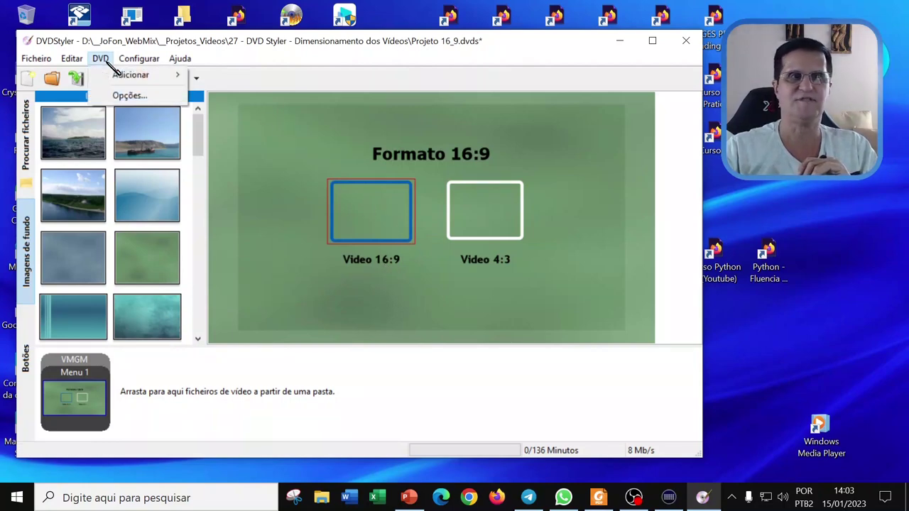
{"action": "mouse_move", "coordinate": [128, 74]}
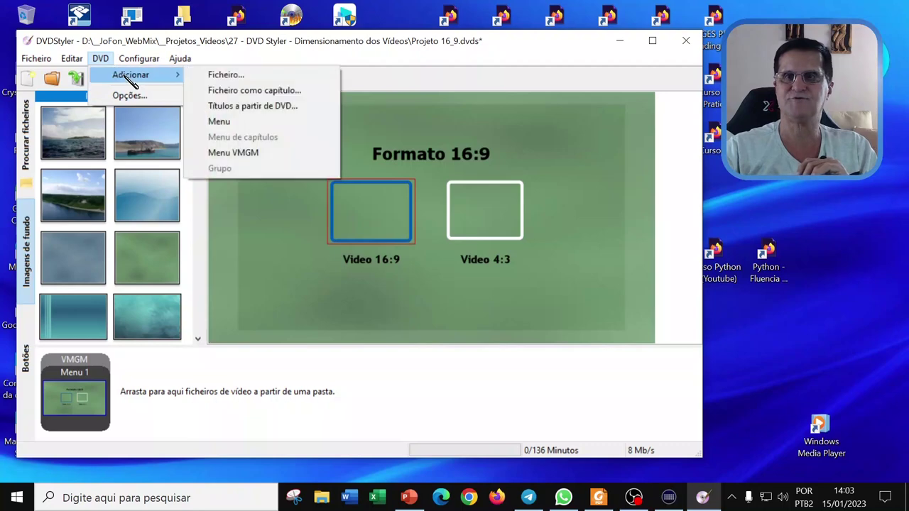
{"action": "left_click", "coordinate": [213, 75]}
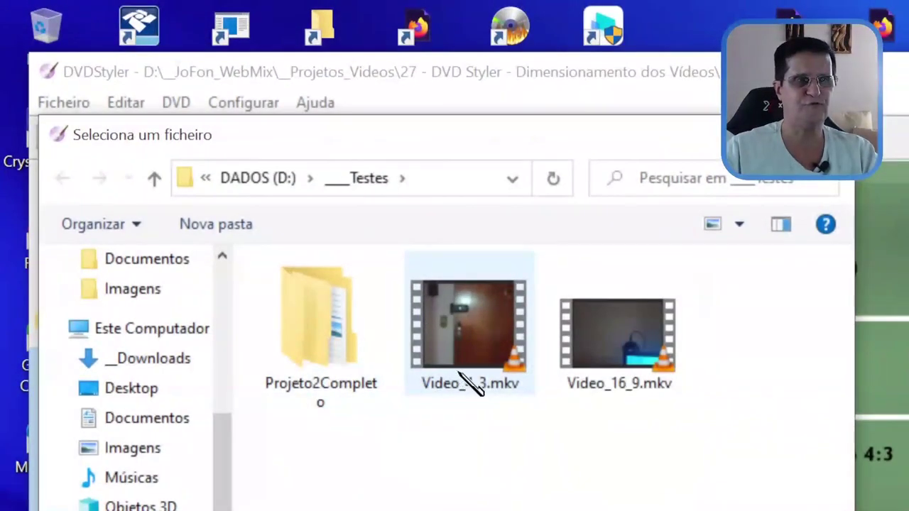
{"action": "left_click", "coordinate": [595, 387]}
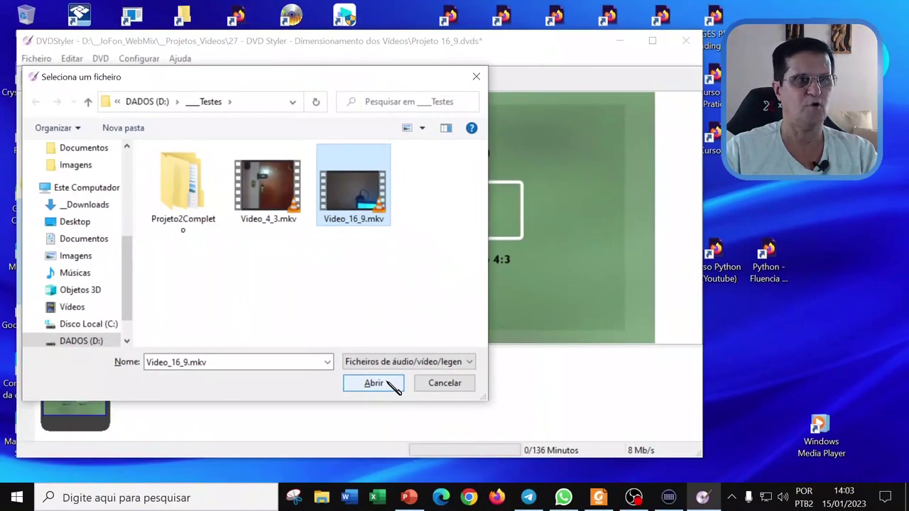
{"action": "left_click", "coordinate": [373, 382]}
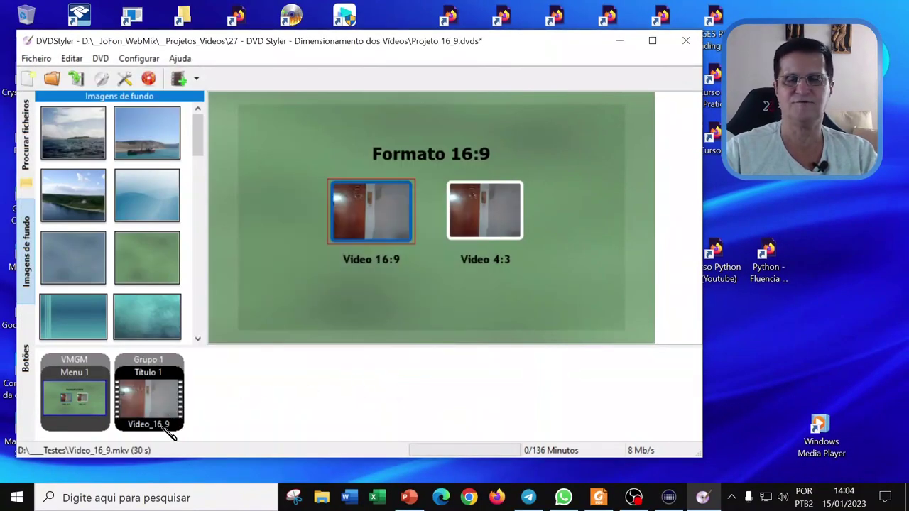
Select the white-framed menu button for the 4:3 video and add the file Video_4_3.mkv to the DVD
{"action": "left_click", "coordinate": [495, 228]}
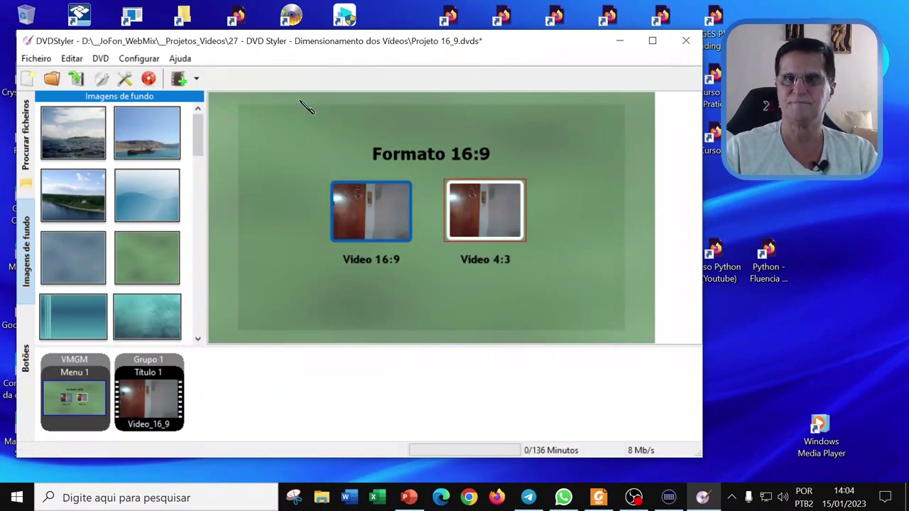
{"action": "left_click", "coordinate": [99, 59]}
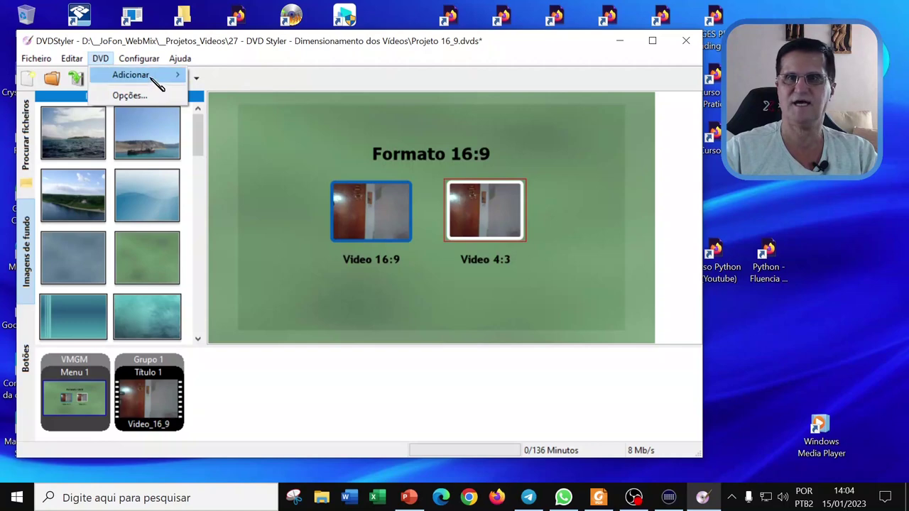
{"action": "mouse_move", "coordinate": [145, 75]}
{"action": "left_click", "coordinate": [220, 76]}
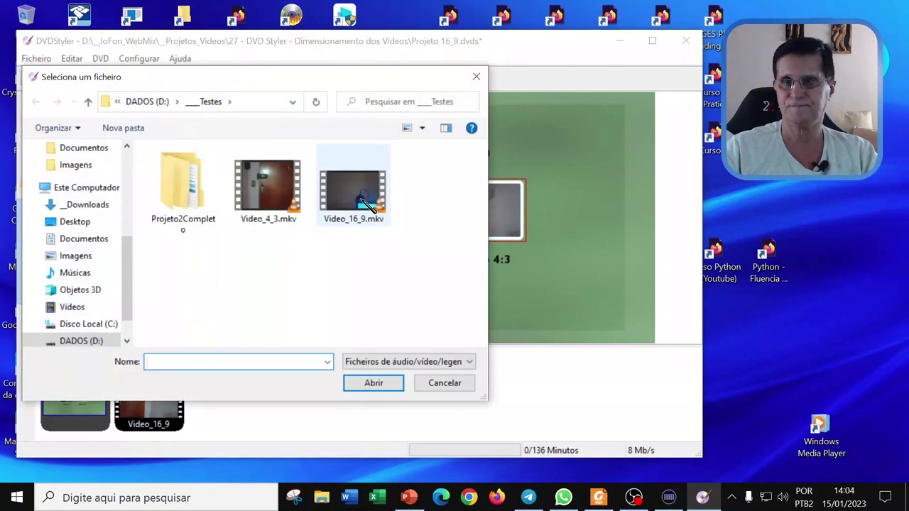
{"action": "left_click", "coordinate": [268, 188]}
{"action": "left_click", "coordinate": [372, 383]}
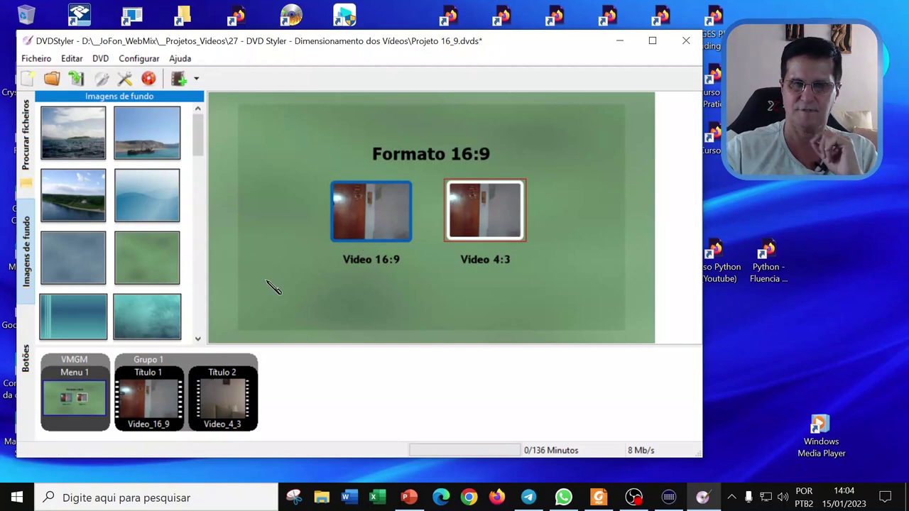
Review the video output properties of Título 1, toggling Manter a proporção off and back on, and accept the settings
{"action": "double_click", "coordinate": [159, 419]}
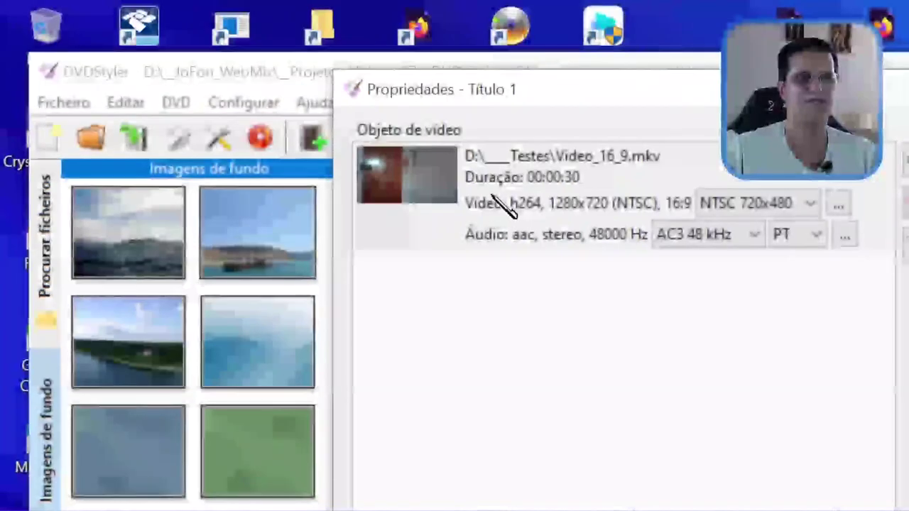
{"action": "left_click_drag", "start_coordinate": [654, 97], "coordinate": [351, 94]}
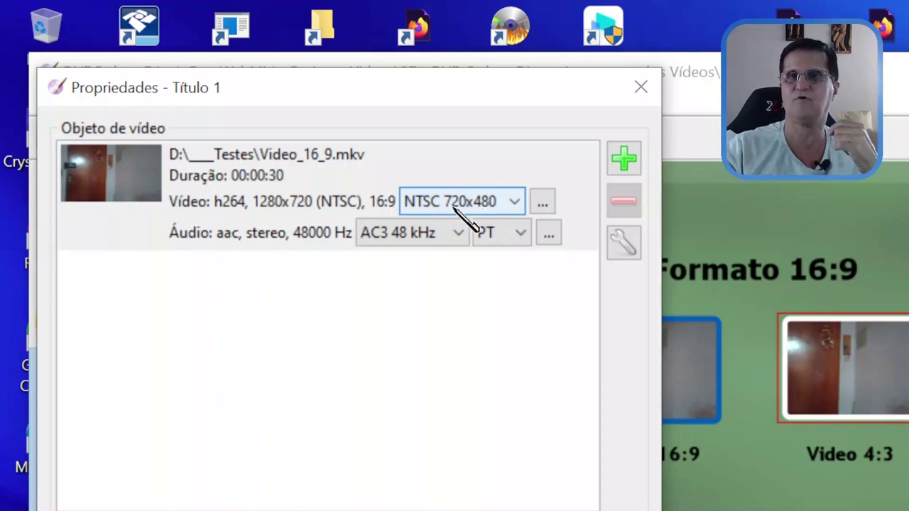
{"action": "left_click", "coordinate": [543, 205]}
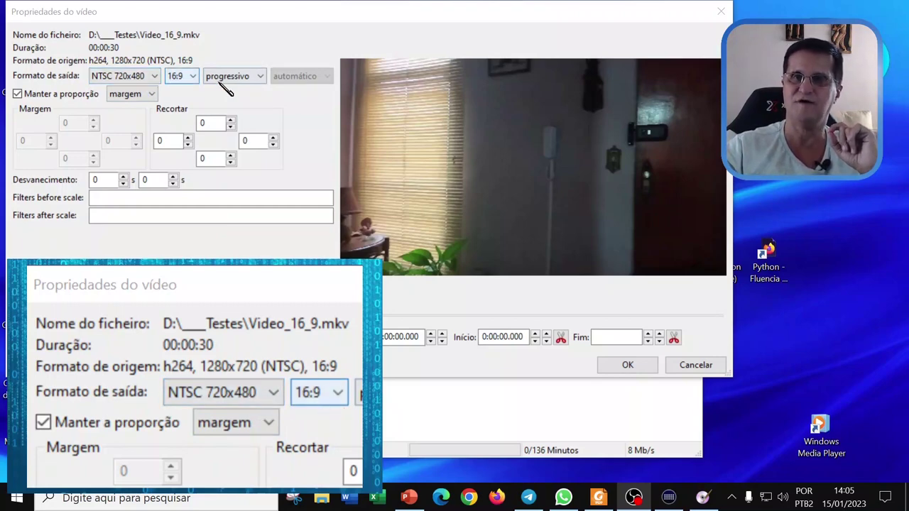
{"action": "left_click", "coordinate": [18, 94]}
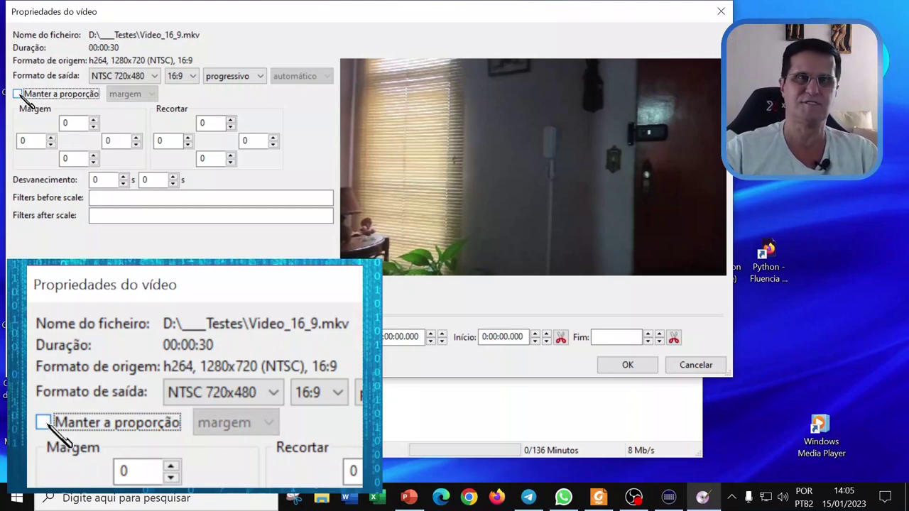
{"action": "left_click", "coordinate": [18, 94]}
{"action": "left_click", "coordinate": [18, 94]}
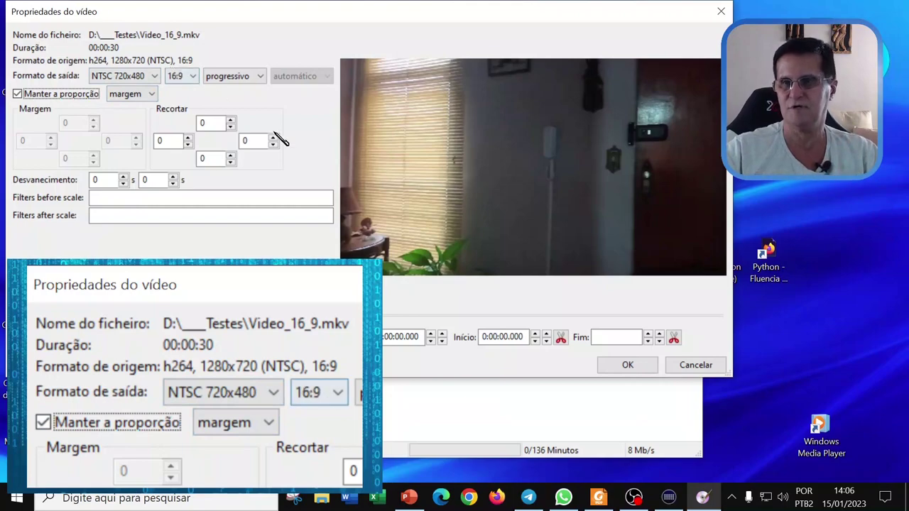
{"action": "left_click", "coordinate": [627, 366]}
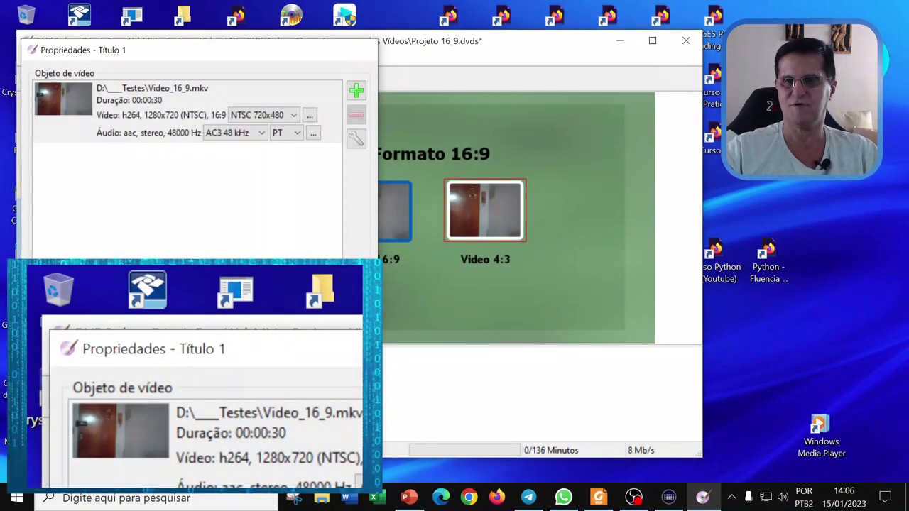
{"action": "key", "text": "Return"}
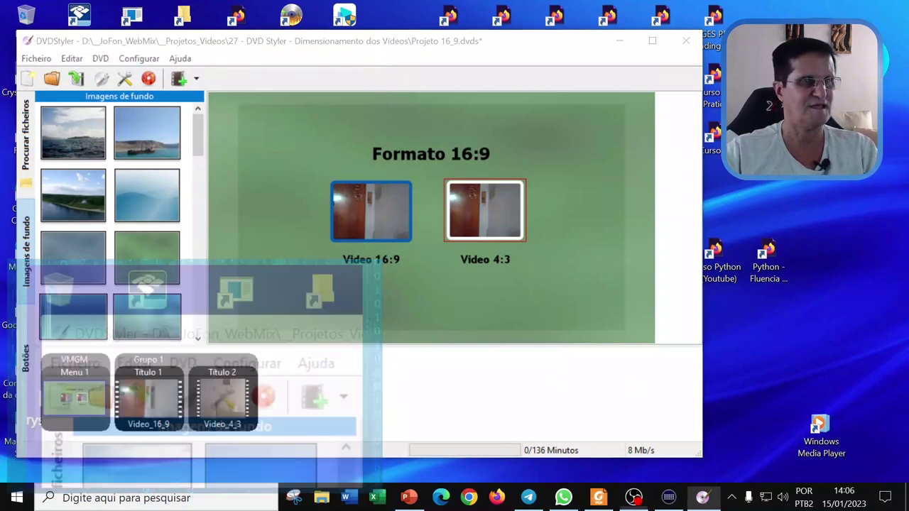
Open the video properties of Título 2 and advance the preview to 3 seconds to examine the picture and its side margins
{"action": "double_click", "coordinate": [234, 422]}
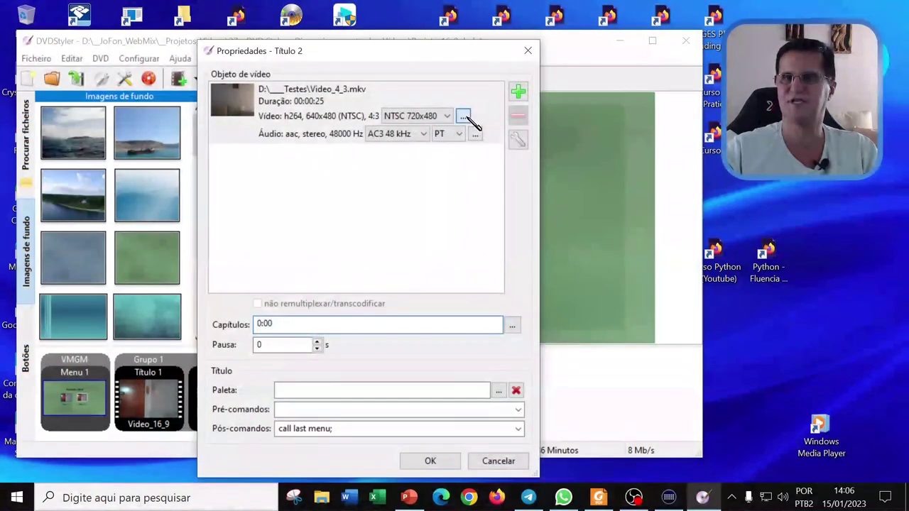
{"action": "left_click", "coordinate": [463, 116]}
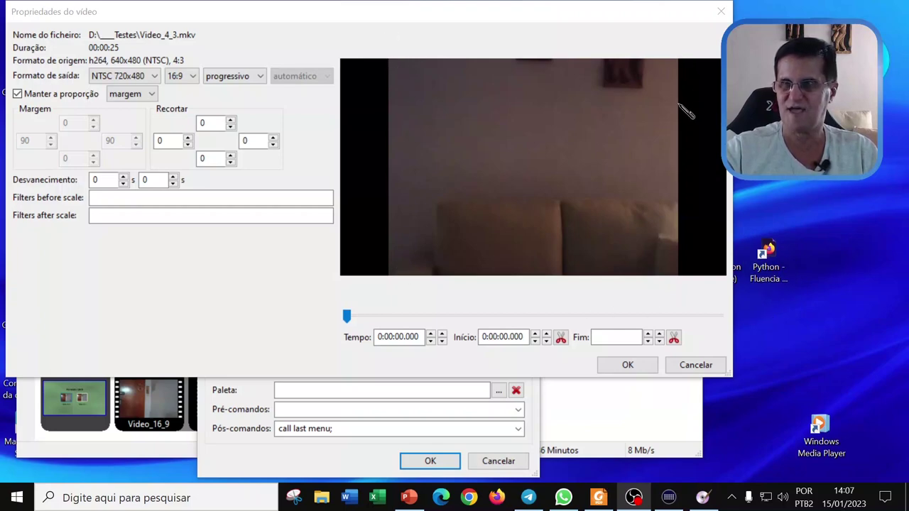
{"action": "left_click_drag", "start_coordinate": [347, 317], "coordinate": [394, 325]}
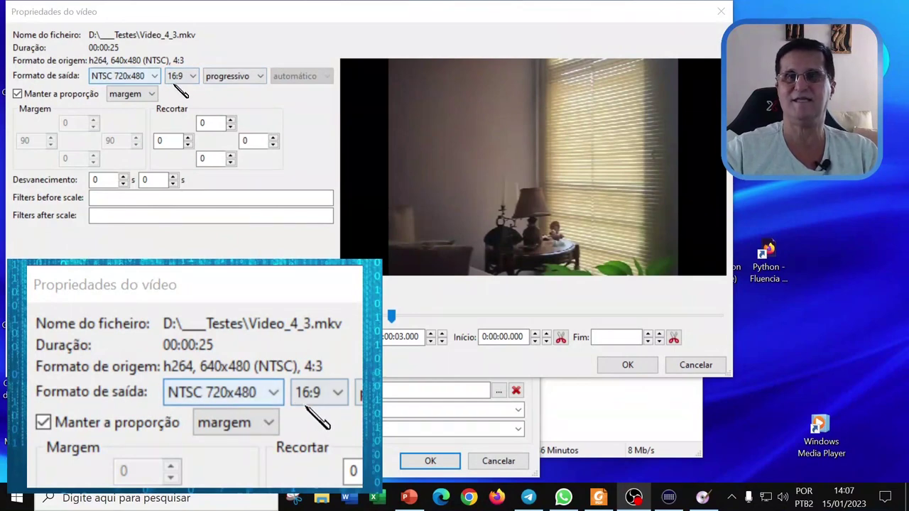
Try a 4:3 output format for Video_4_3.mkv, switching the proportion mode between margem and recortar
{"action": "left_click", "coordinate": [196, 78]}
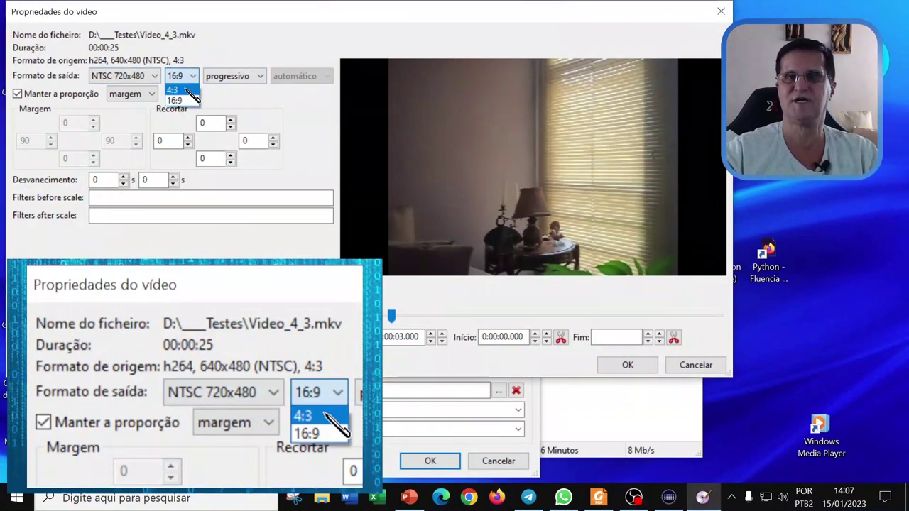
{"action": "left_click", "coordinate": [185, 90]}
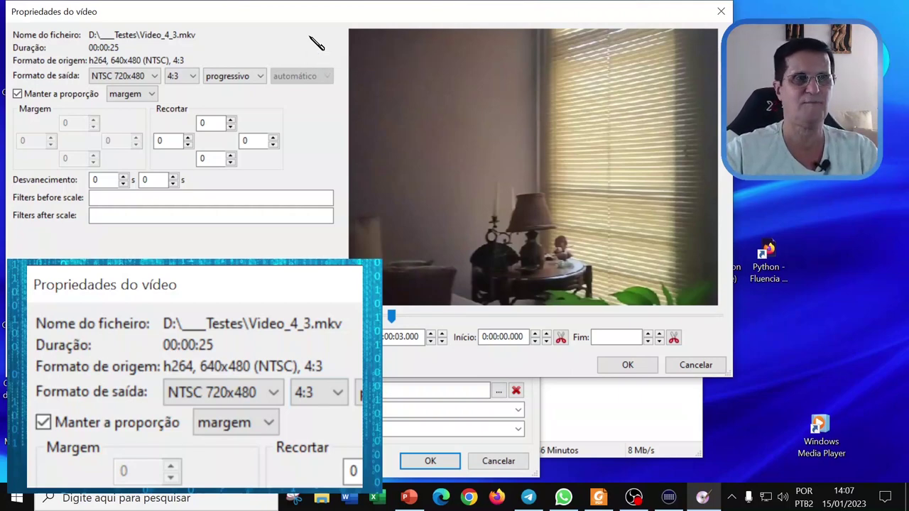
{"action": "left_click", "coordinate": [157, 98]}
{"action": "left_click", "coordinate": [144, 120]}
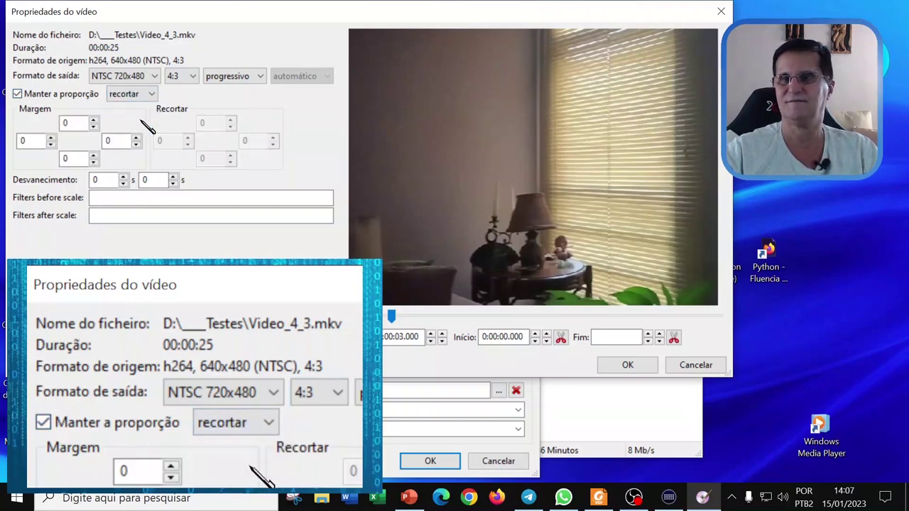
{"action": "left_click", "coordinate": [149, 98]}
{"action": "left_click", "coordinate": [146, 106]}
{"action": "left_click", "coordinate": [151, 95]}
{"action": "left_click", "coordinate": [147, 119]}
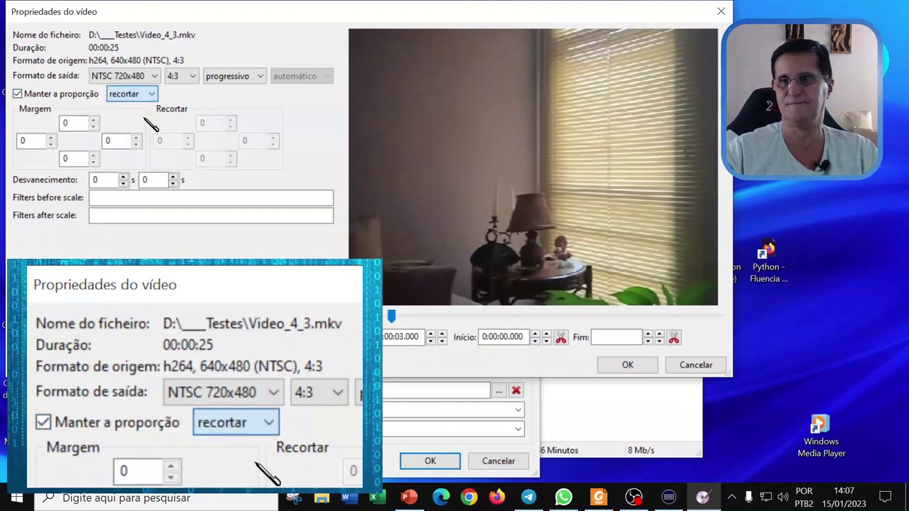
Try a 16:9 output format with Manter a proporção turned off, toggling the option to compare the stretched picture
{"action": "left_click", "coordinate": [19, 93]}
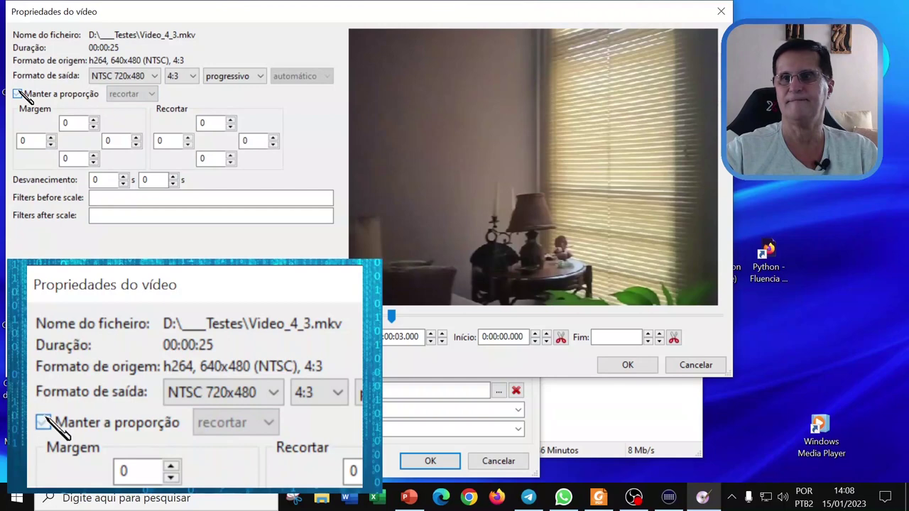
{"action": "left_click", "coordinate": [181, 76]}
{"action": "left_click", "coordinate": [177, 96]}
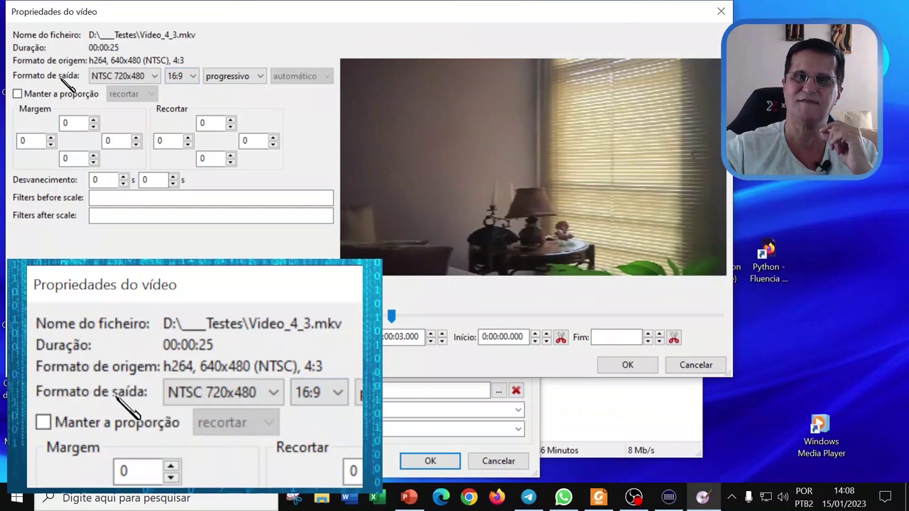
{"action": "left_click", "coordinate": [17, 94]}
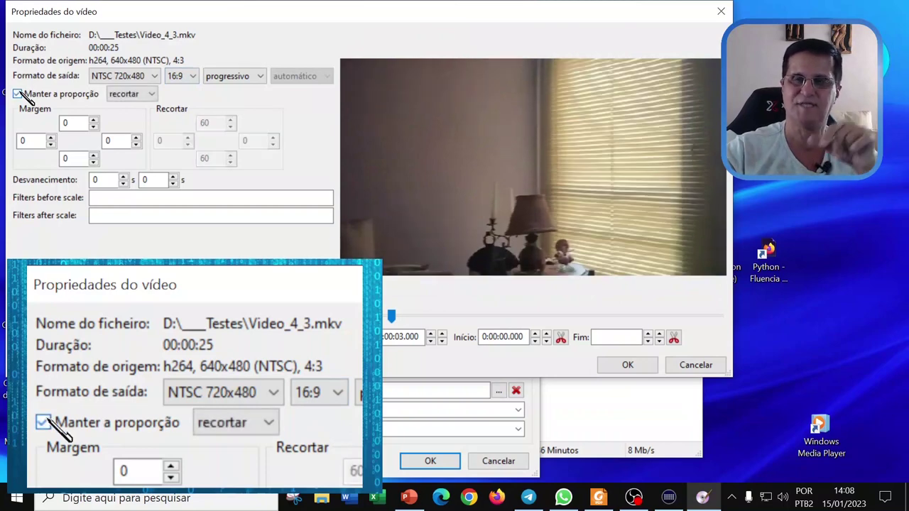
{"action": "left_click", "coordinate": [17, 94]}
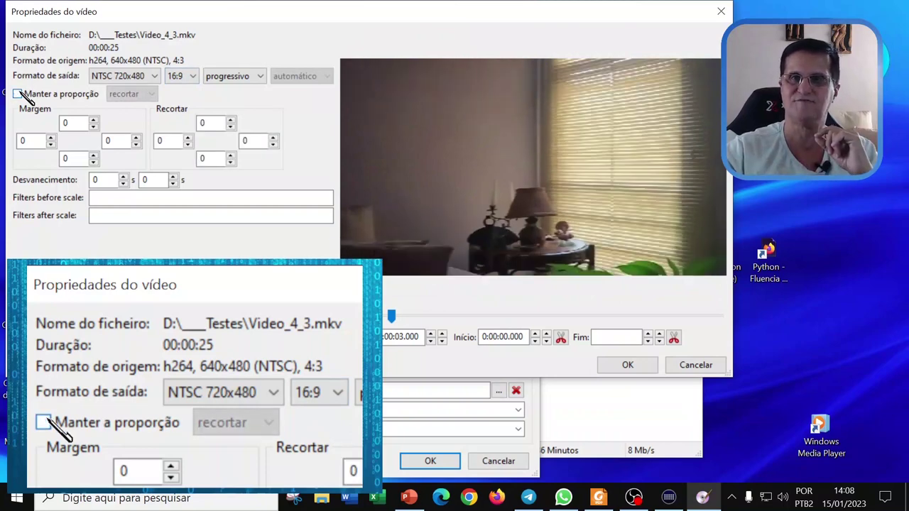
Turn Manter a proporção back on for the 16:9 output, trying margem before choosing recortar
{"action": "left_click", "coordinate": [18, 95]}
{"action": "left_click", "coordinate": [149, 95]}
{"action": "left_click", "coordinate": [128, 104]}
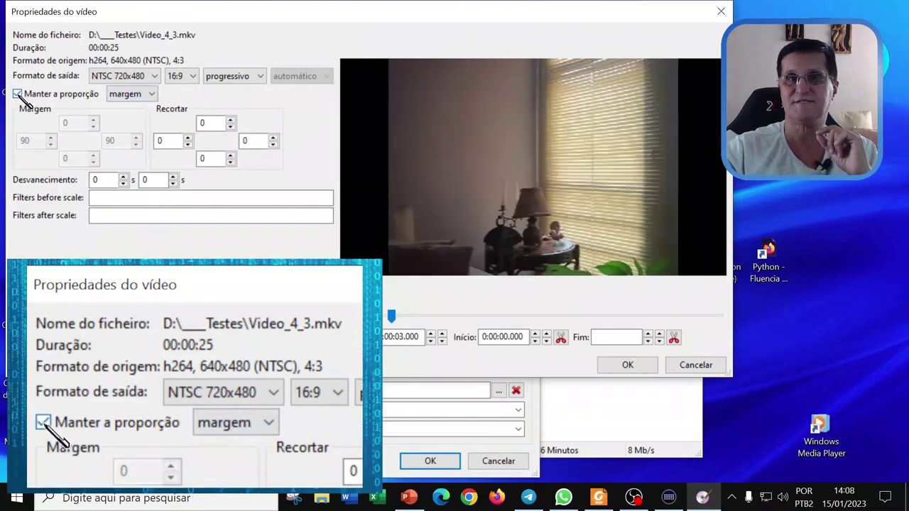
{"action": "left_click", "coordinate": [151, 94]}
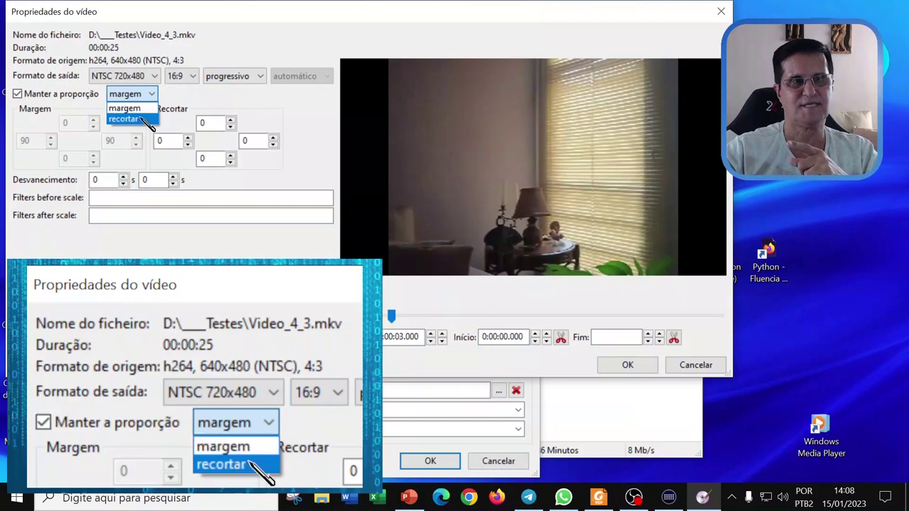
{"action": "left_click", "coordinate": [137, 120]}
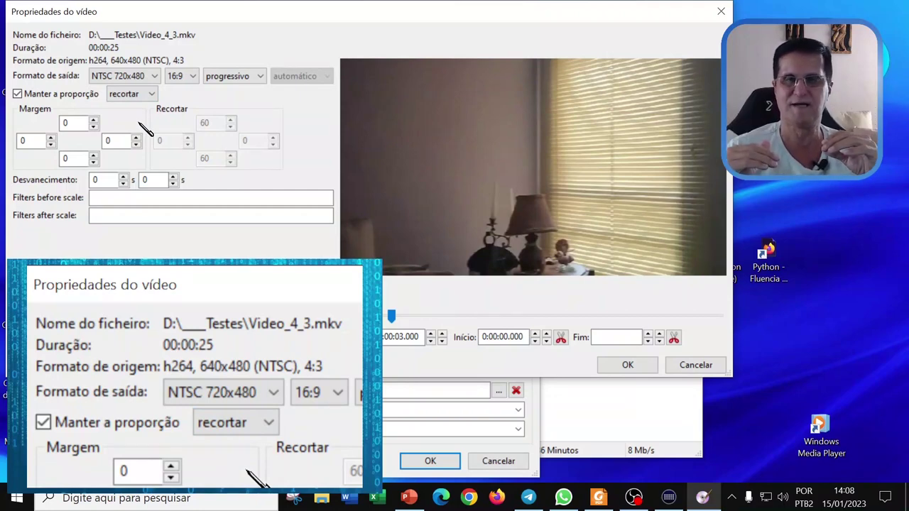
Set the proportion mode of Video_4_3.mkv to margem, accept the video properties, and cancel the properties of Título 2
{"action": "left_click", "coordinate": [139, 94]}
{"action": "left_click", "coordinate": [141, 108]}
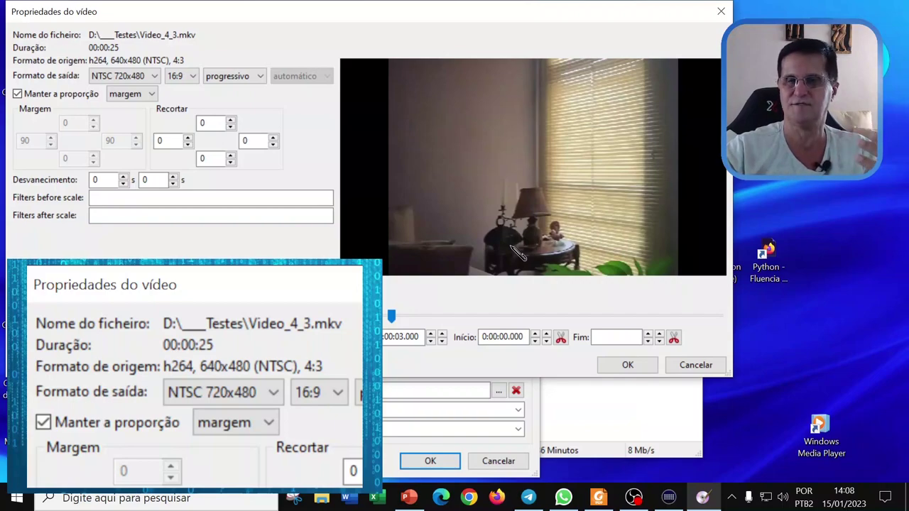
{"action": "left_click", "coordinate": [628, 365]}
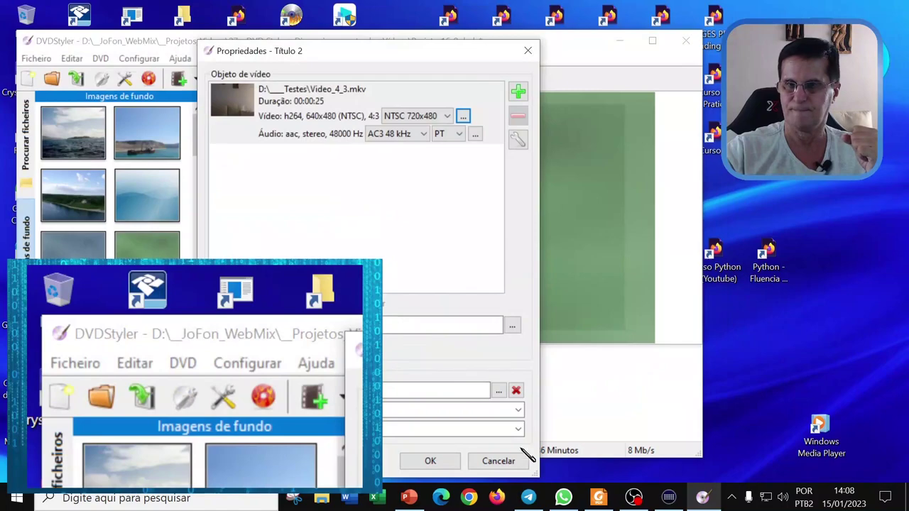
{"action": "left_click", "coordinate": [505, 466]}
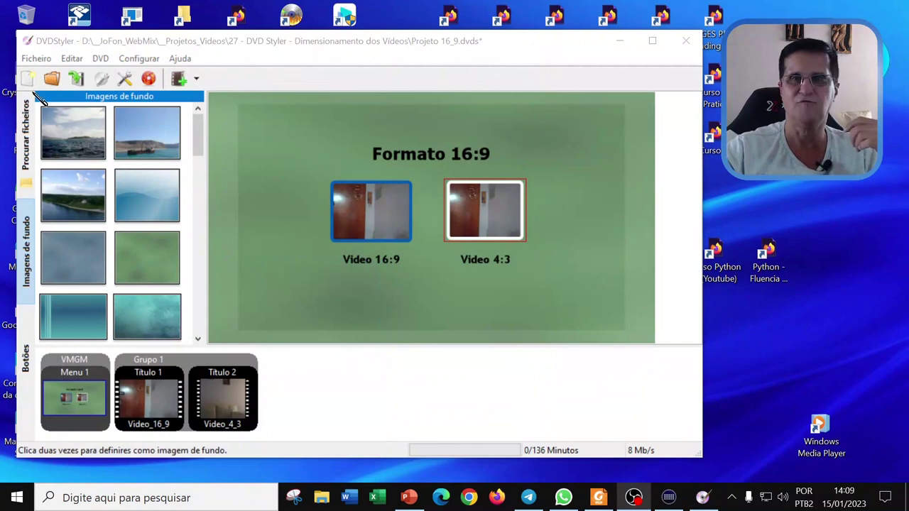
Open the project Projeto 4_3.dvds without saving the changes to the current project
{"action": "left_click", "coordinate": [35, 58]}
{"action": "left_click", "coordinate": [51, 91]}
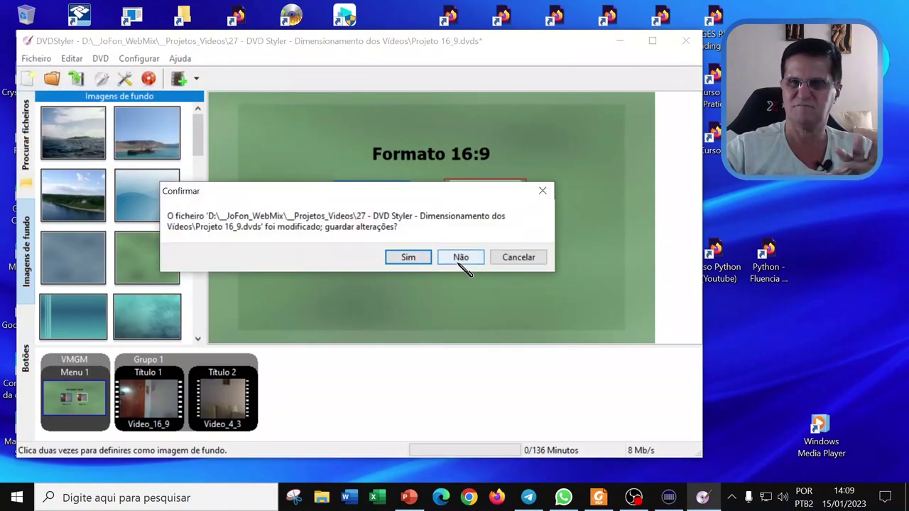
{"action": "left_click", "coordinate": [463, 260]}
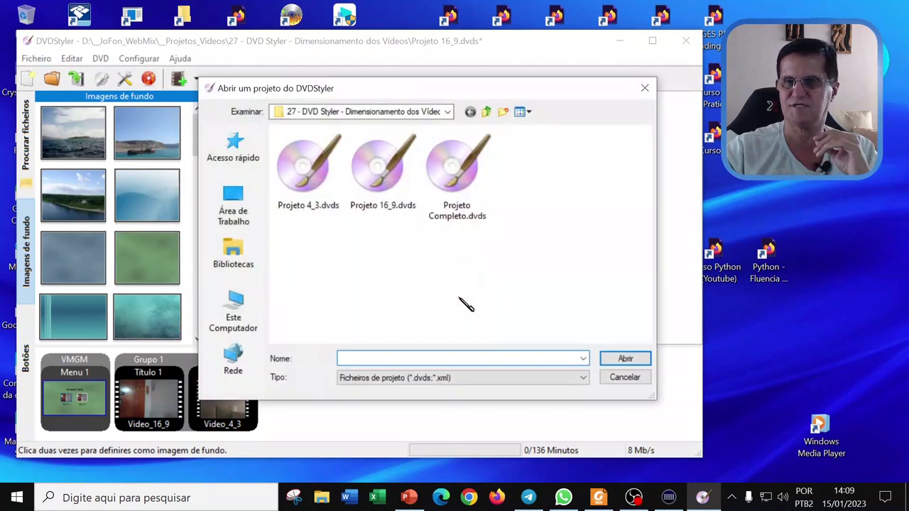
{"action": "left_click", "coordinate": [325, 182]}
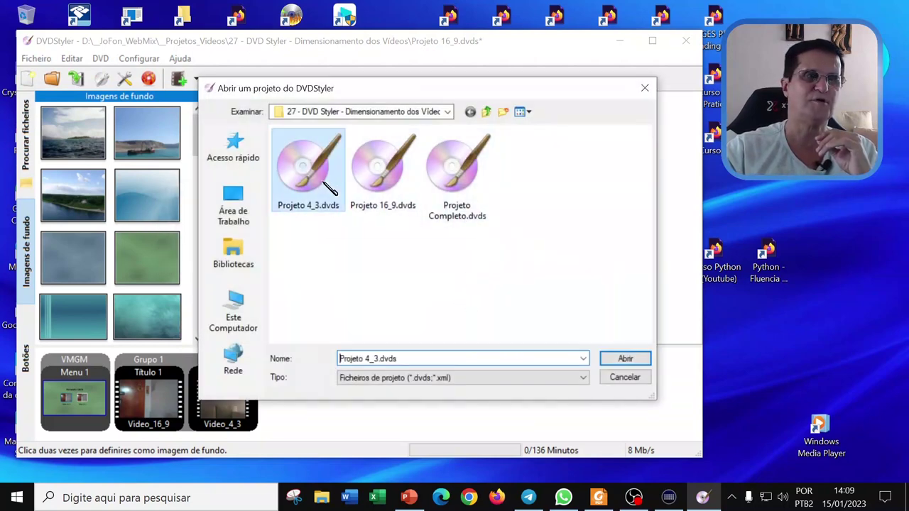
{"action": "left_click", "coordinate": [625, 360]}
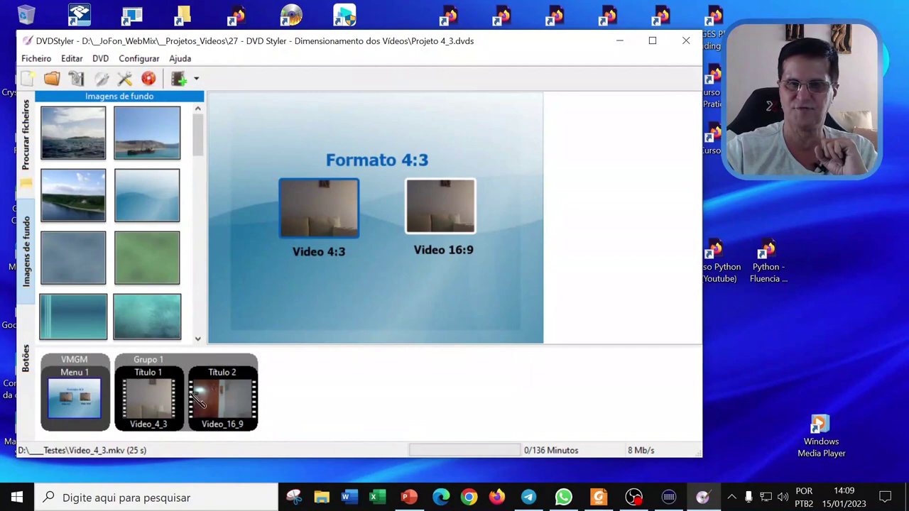
Open the video properties of Video_16_9.mkv in Título 2 and examine its preview at the start of the video
{"action": "double_click", "coordinate": [226, 402]}
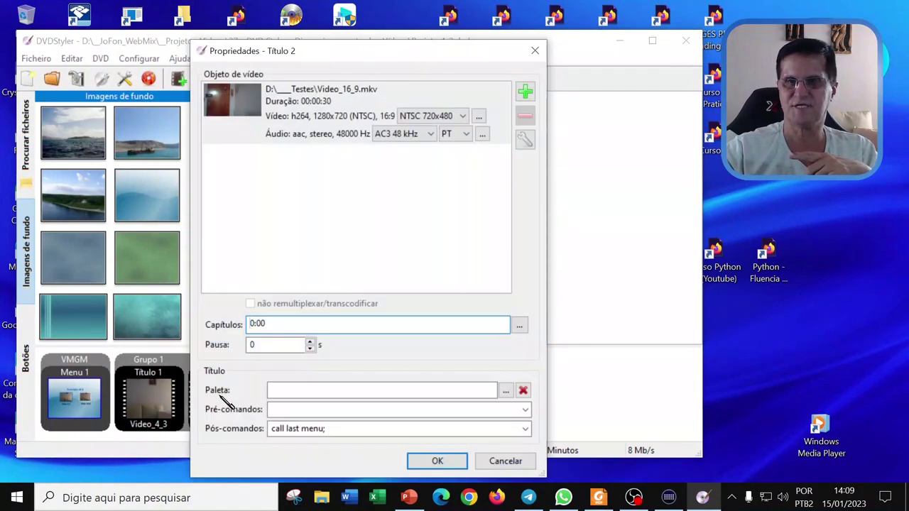
{"action": "left_click", "coordinate": [479, 116]}
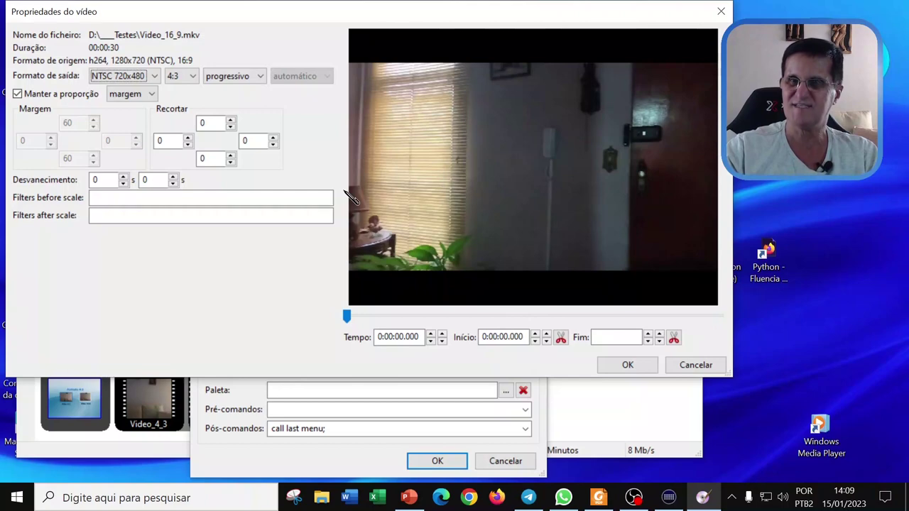
{"action": "left_click", "coordinate": [357, 317]}
{"action": "left_click_drag", "start_coordinate": [357, 316], "coordinate": [339, 319]}
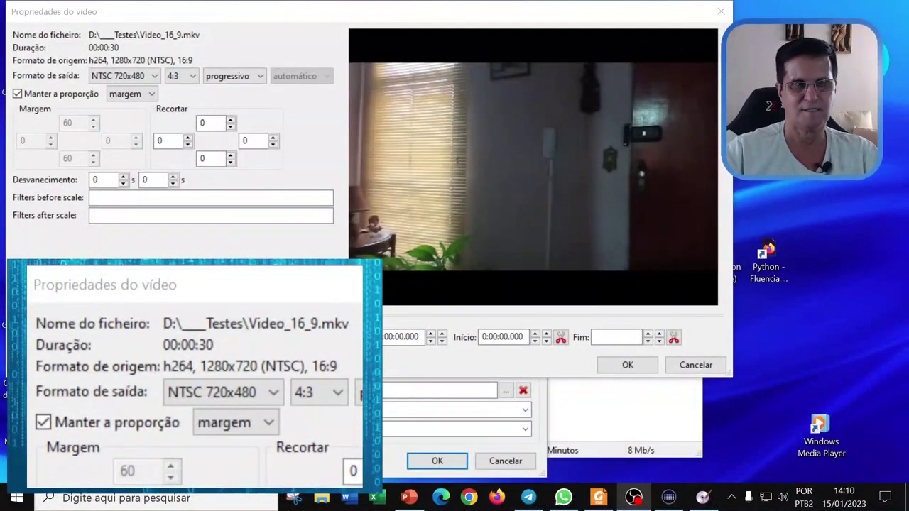
Set the output format of Video_16_9.mkv to 16:9, trying recortar before returning the proportion mode to margem
{"action": "left_click", "coordinate": [192, 77]}
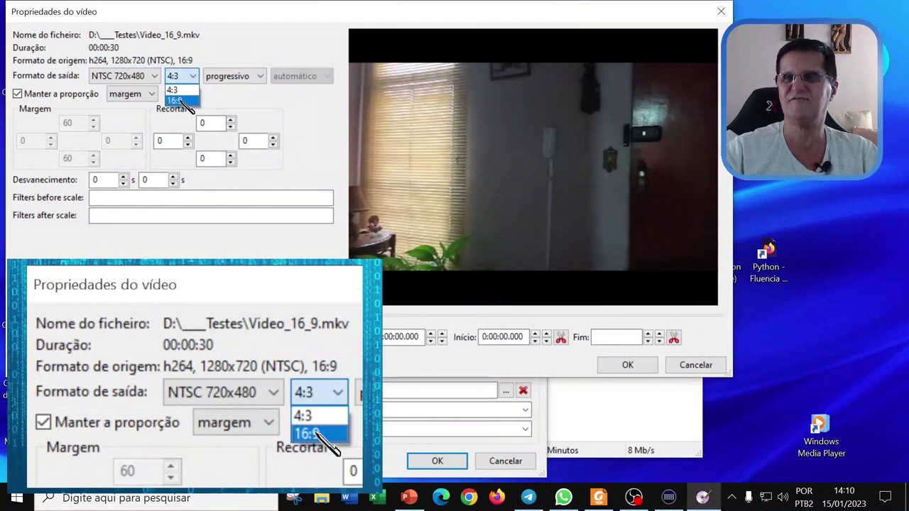
{"action": "left_click", "coordinate": [186, 102]}
{"action": "left_click", "coordinate": [134, 93]}
{"action": "left_click", "coordinate": [142, 120]}
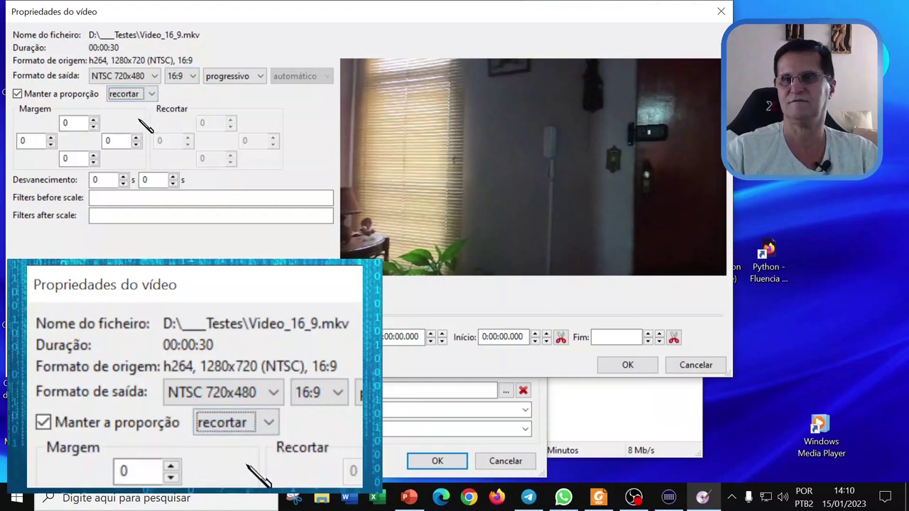
{"action": "left_click", "coordinate": [149, 94]}
{"action": "left_click", "coordinate": [140, 109]}
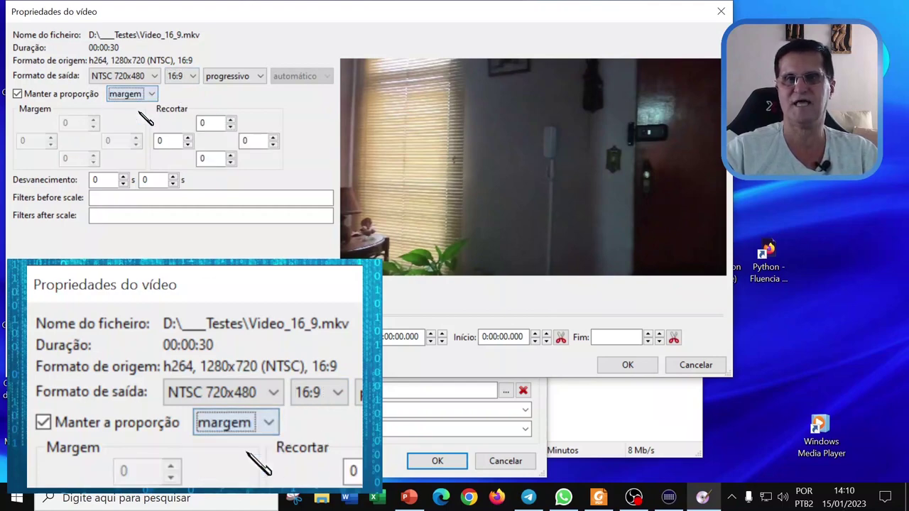
Toggle Manter a proporção off and on, and compare the 4:3 output format with 16:9 for Video_16_9.mkv
{"action": "left_click", "coordinate": [17, 93]}
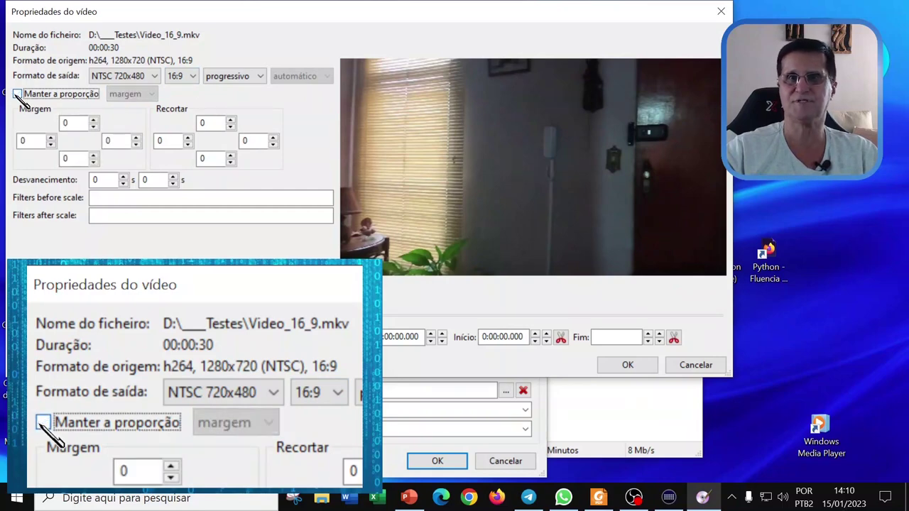
{"action": "left_click", "coordinate": [17, 94]}
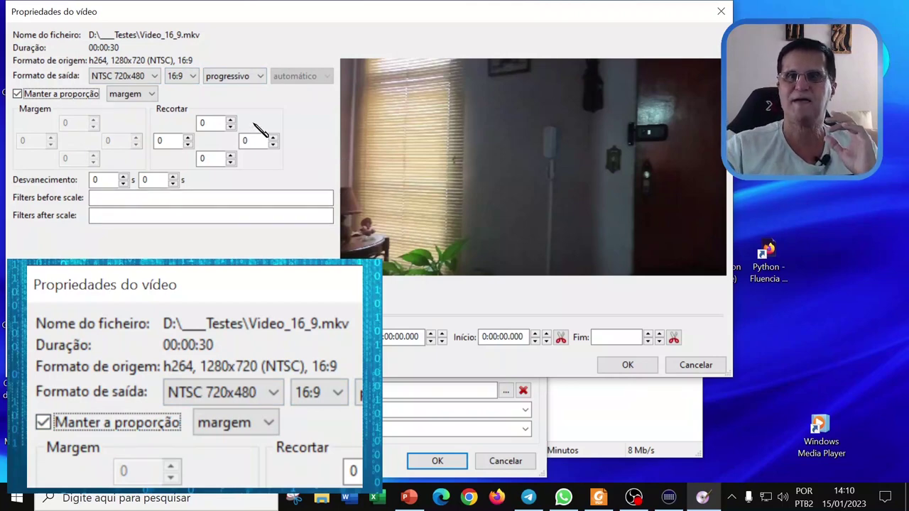
{"action": "left_click", "coordinate": [198, 78]}
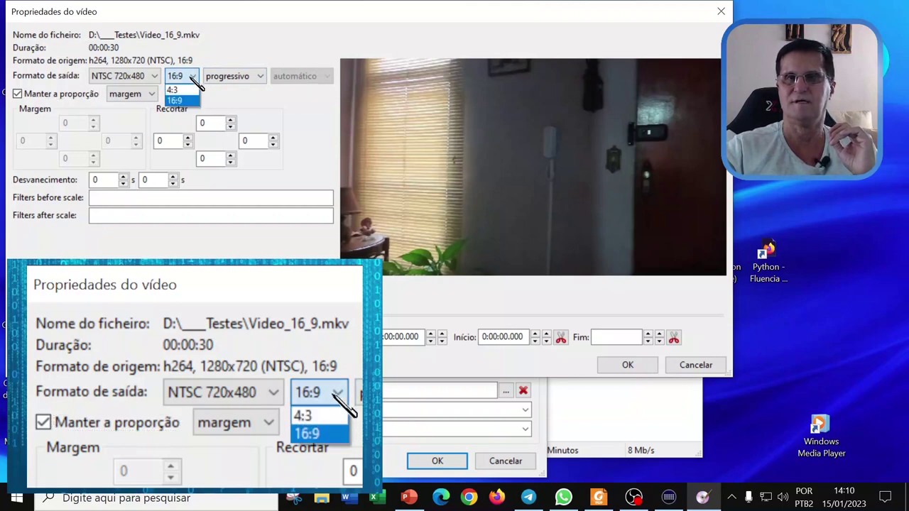
{"action": "left_click", "coordinate": [181, 86]}
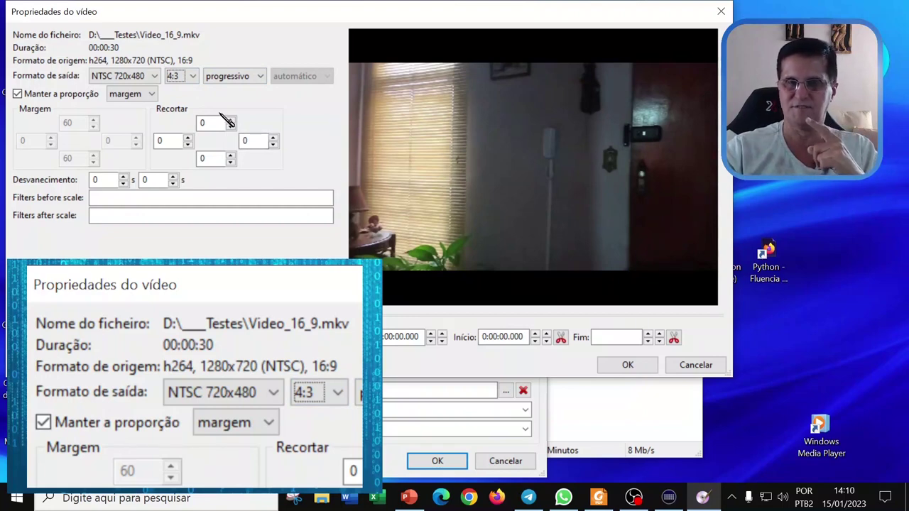
{"action": "left_click", "coordinate": [186, 76]}
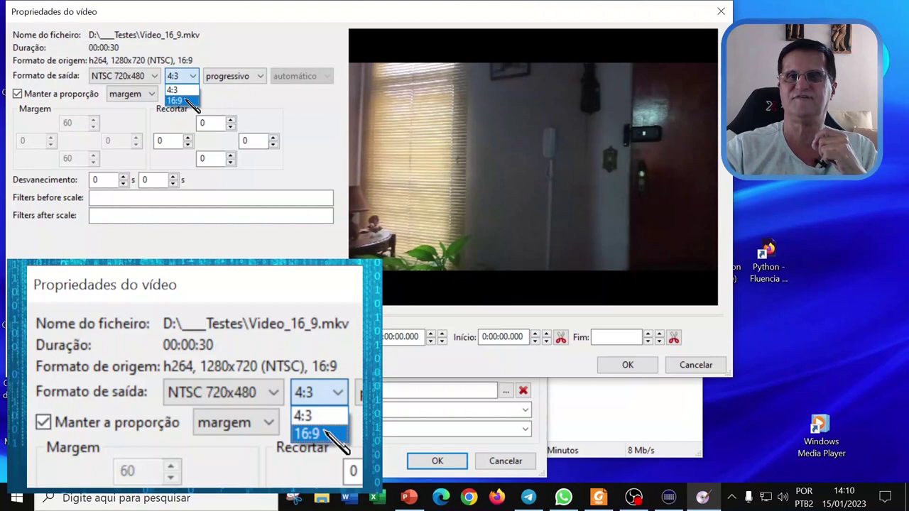
{"action": "left_click", "coordinate": [181, 101]}
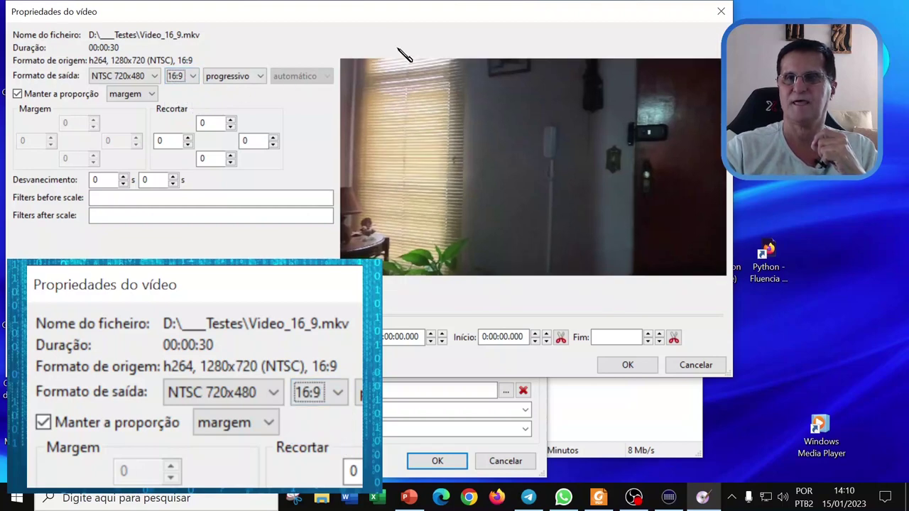